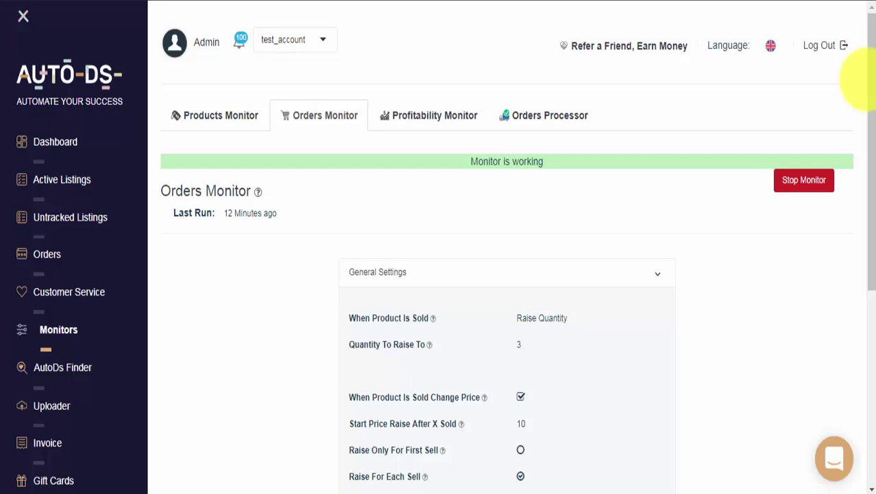
- Unlock the Orders Monitor settings and change Quantity To Raise To from 3 to 5, keeping Raise Quantity on sale
{"action": "left_click_drag", "start_coordinate": [869, 90], "coordinate": [845, 303]}
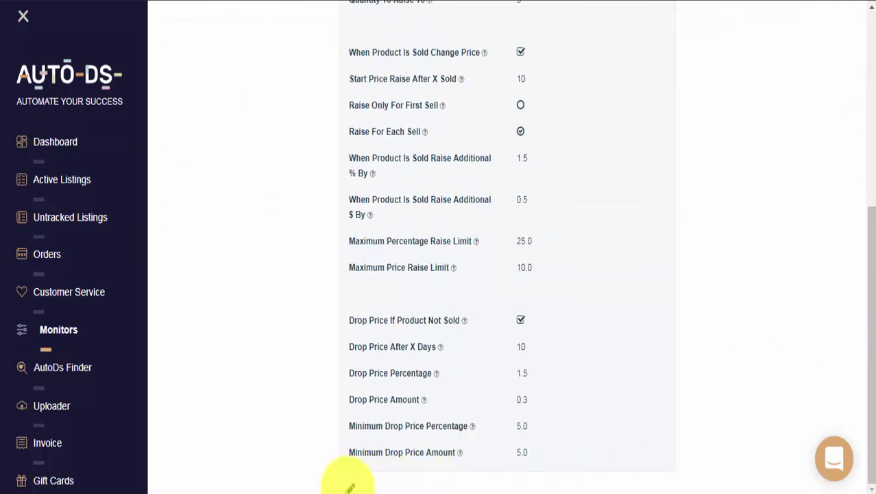
{"action": "left_click", "coordinate": [349, 486]}
{"action": "scroll", "coordinate": [598, 357], "scroll_direction": "up", "scroll_amount": 6}
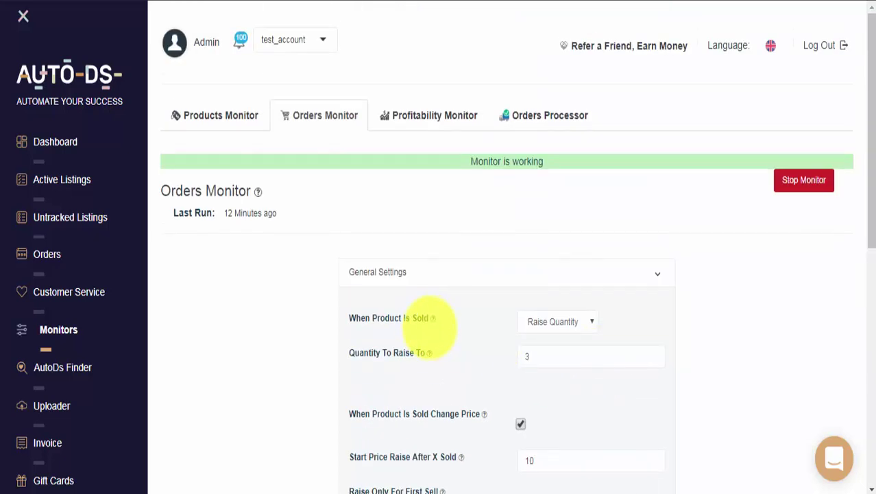
{"action": "left_click", "coordinate": [549, 322]}
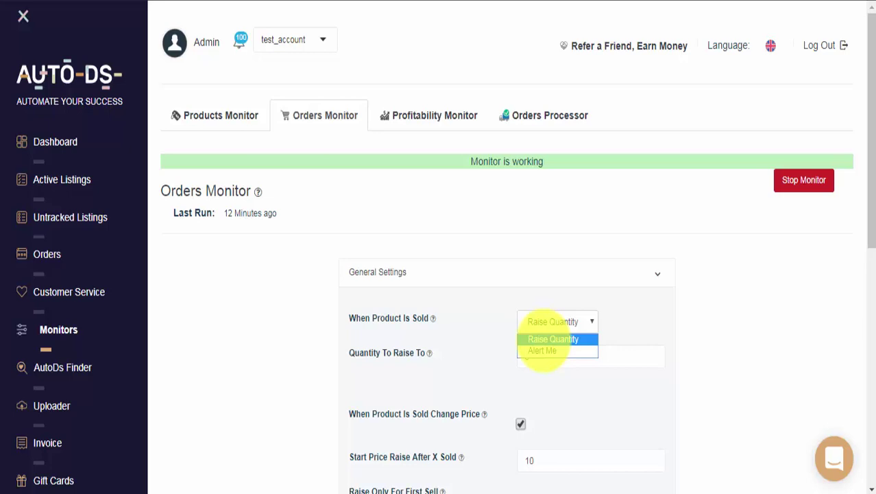
{"action": "left_click", "coordinate": [545, 339]}
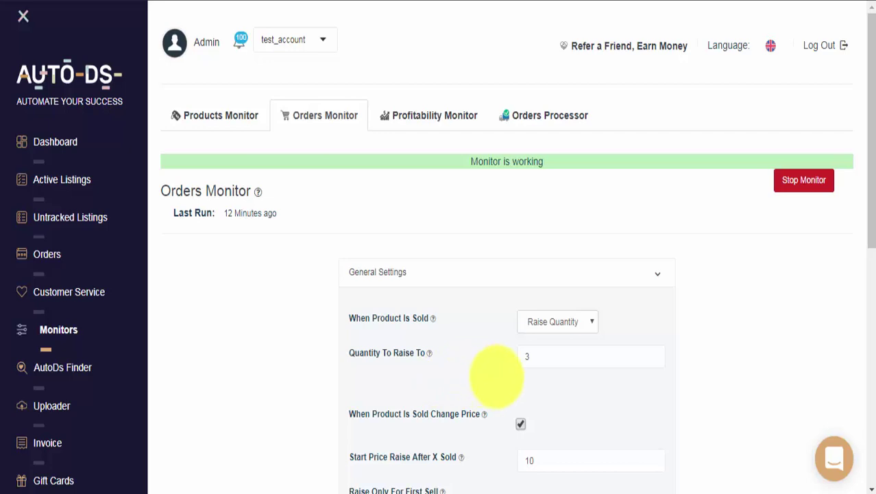
{"action": "double_click", "coordinate": [532, 356]}
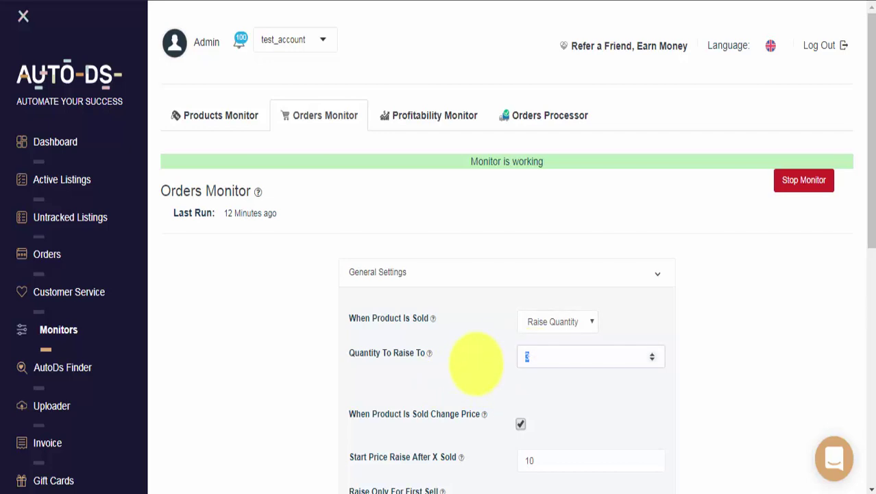
{"action": "type", "text": "5"}
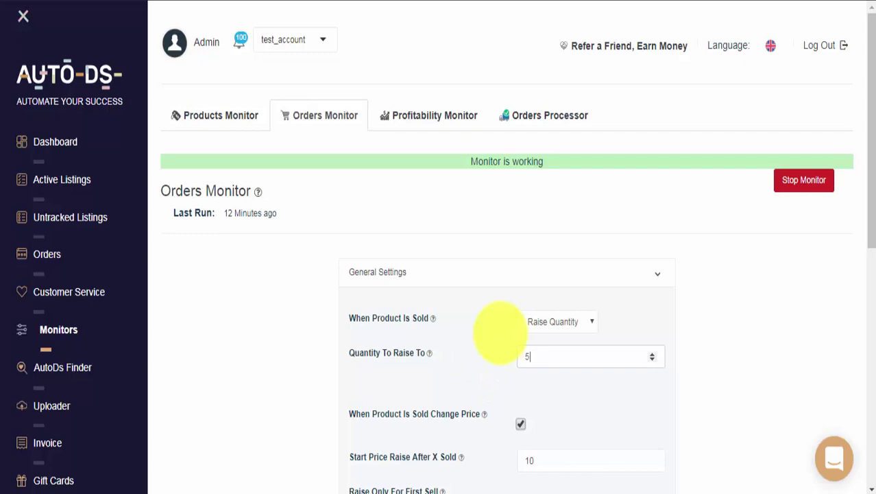
- Keep price changing on sale enabled and set the start price raise to 3
{"action": "left_click_drag", "start_coordinate": [870, 172], "coordinate": [852, 357]}
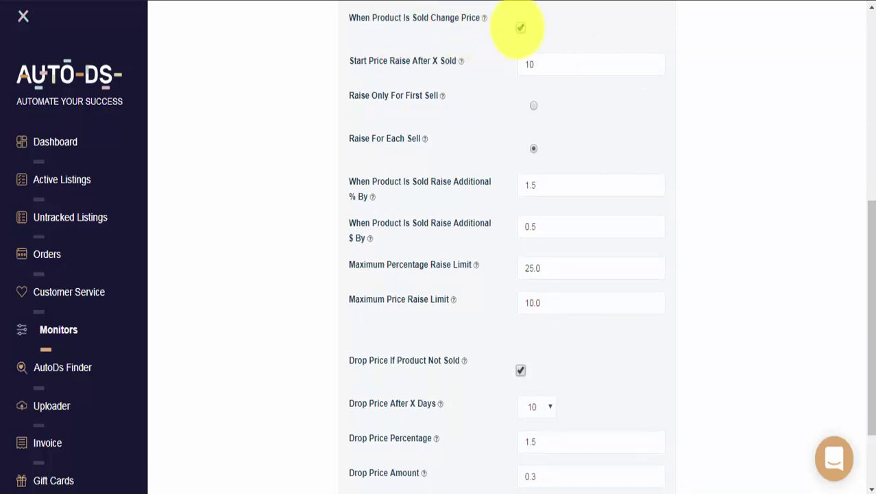
{"action": "left_click", "coordinate": [520, 28]}
{"action": "left_click", "coordinate": [520, 27]}
{"action": "key", "text": "Tab"}
{"action": "type", "text": "3"}
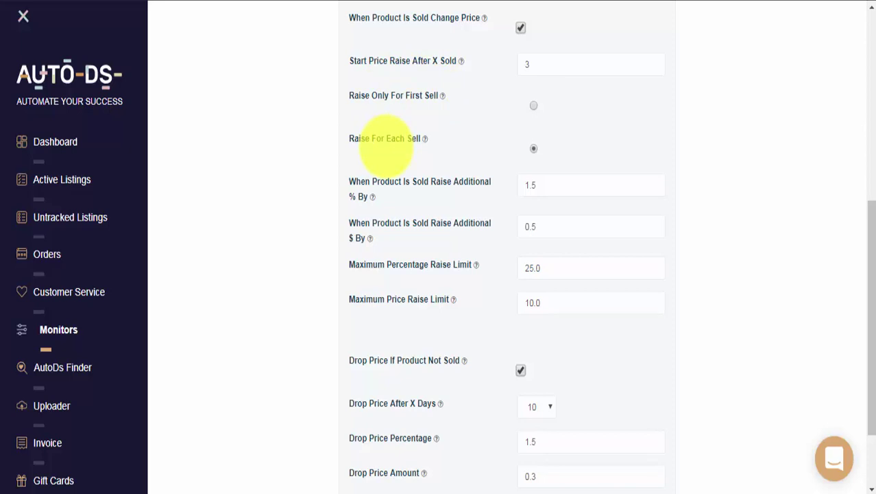
{"action": "key", "text": "BackSpace"}
{"action": "type", "text": "10"}
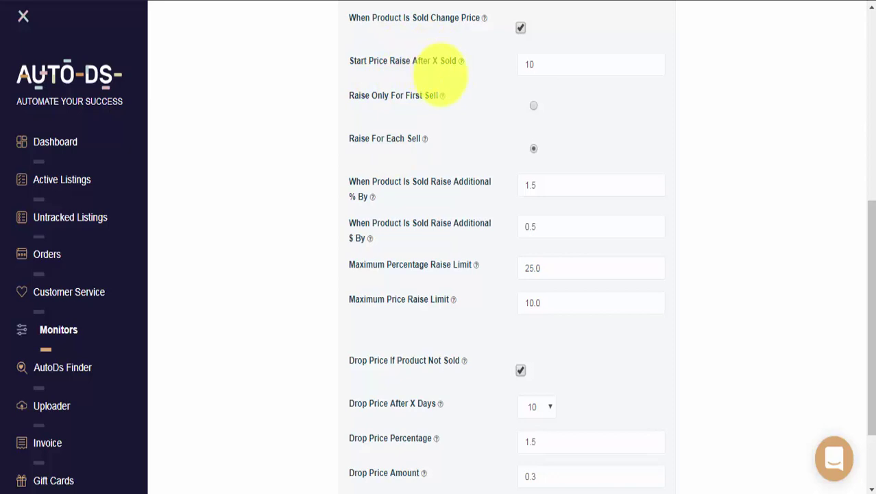
{"action": "double_click", "coordinate": [538, 63]}
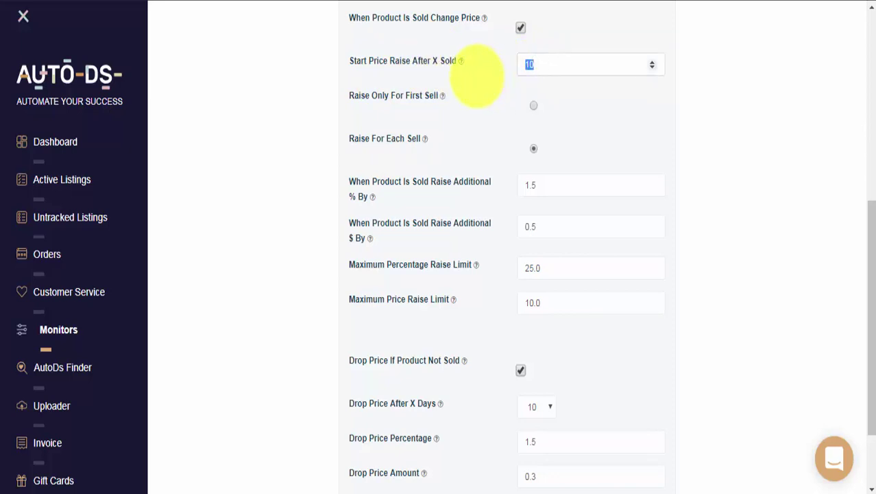
{"action": "type", "text": "3"}
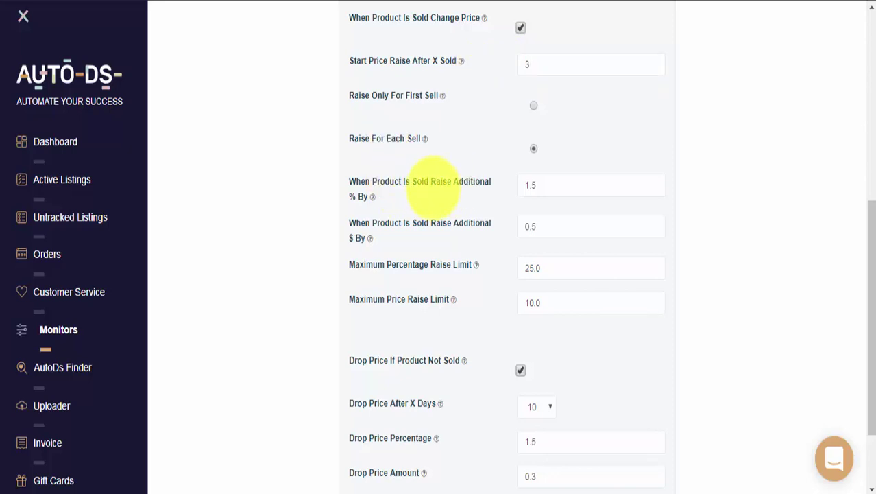
- Set the additional percentage raise to 2 and the additional dollar raise to 0.3
{"action": "double_click", "coordinate": [538, 185]}
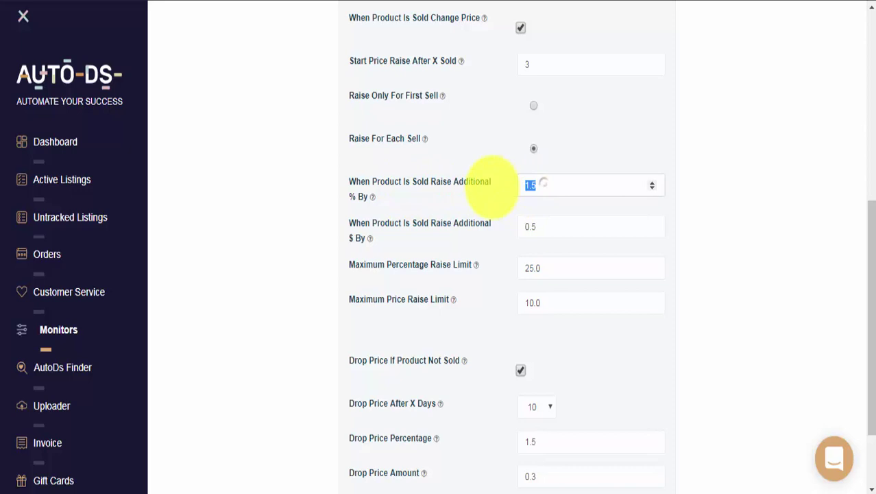
{"action": "type", "text": "2"}
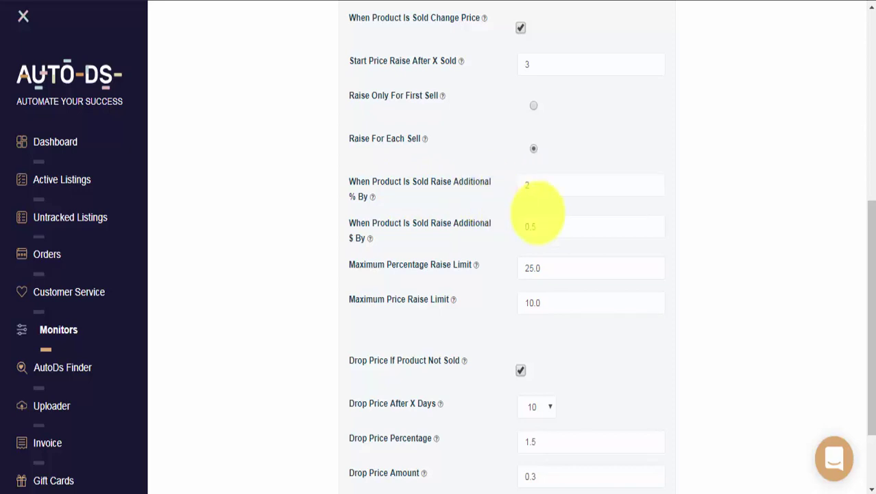
{"action": "double_click", "coordinate": [547, 226]}
{"action": "type", "text": "0.3"}
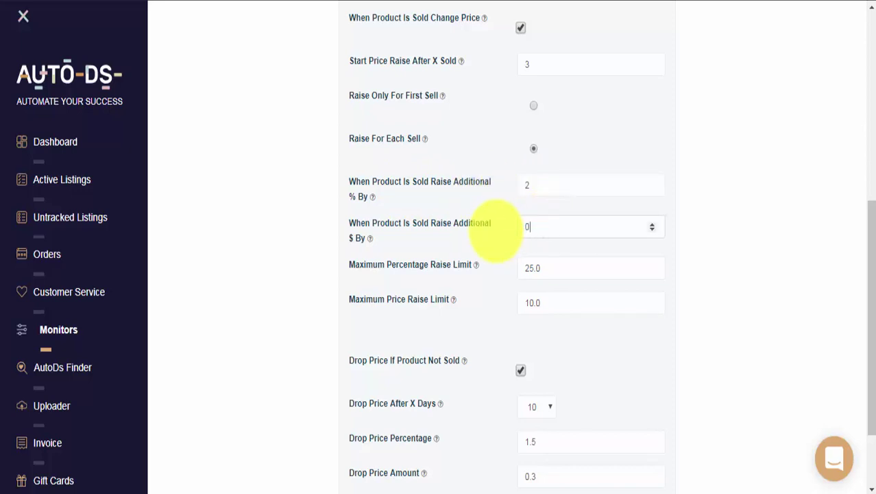
{"action": "left_click", "coordinate": [427, 234]}
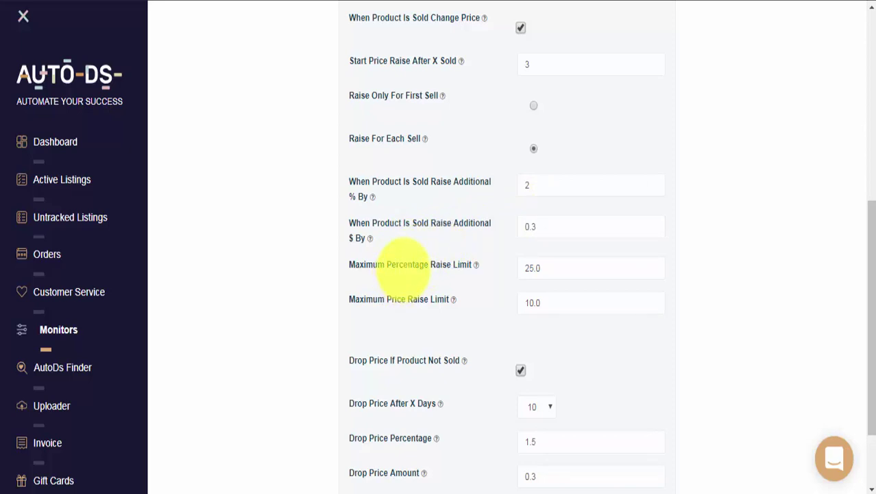
- Set Maximum Percentage Raise Limit to 15 and Maximum Price Raise Limit to 5
{"action": "double_click", "coordinate": [548, 269]}
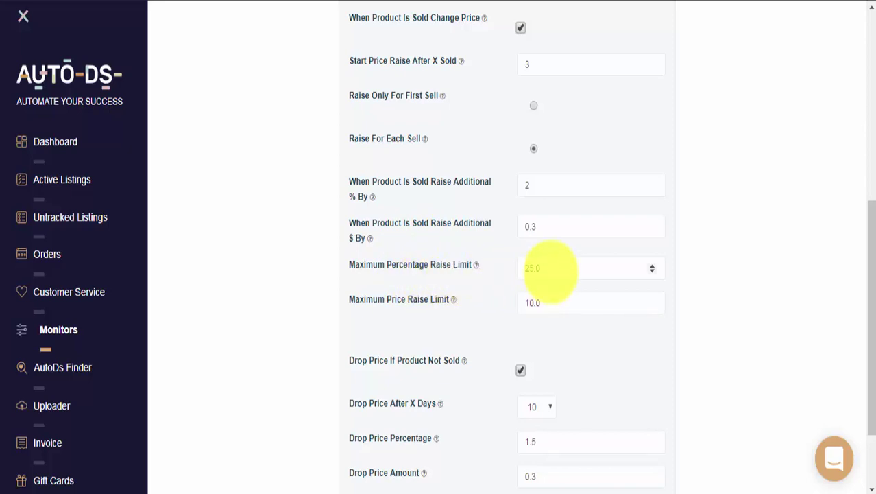
{"action": "type", "text": "15"}
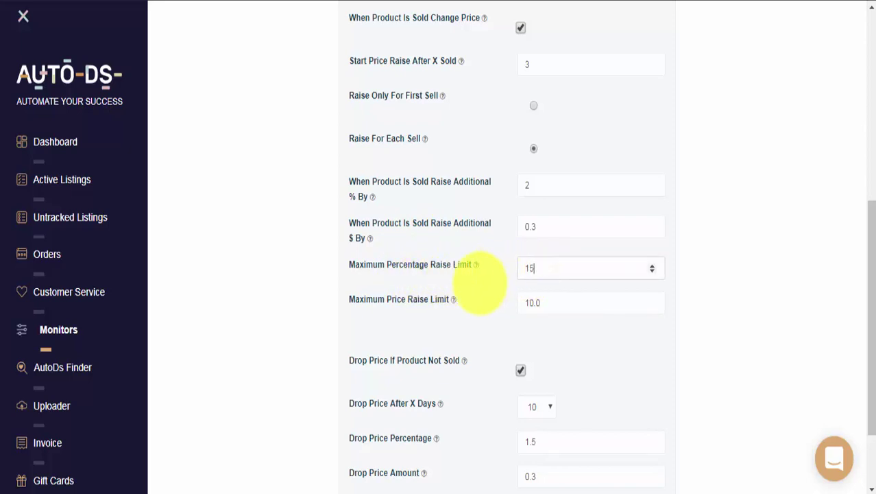
{"action": "double_click", "coordinate": [549, 303]}
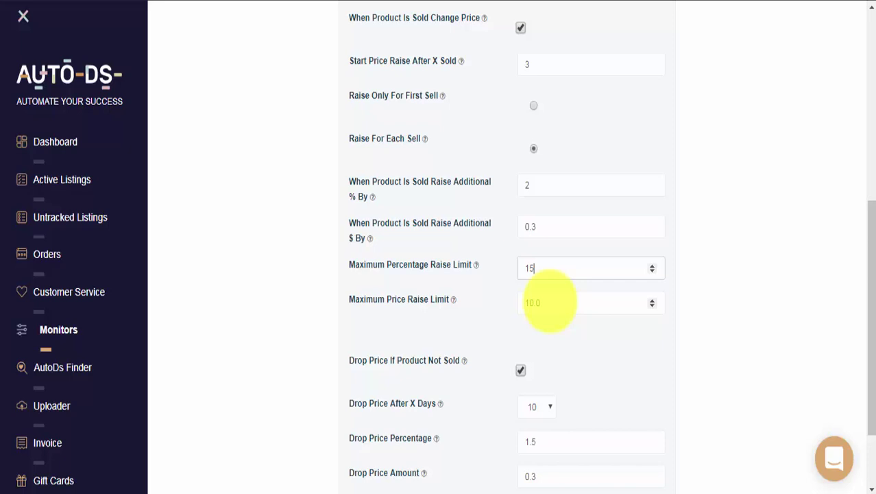
{"action": "type", "text": "5"}
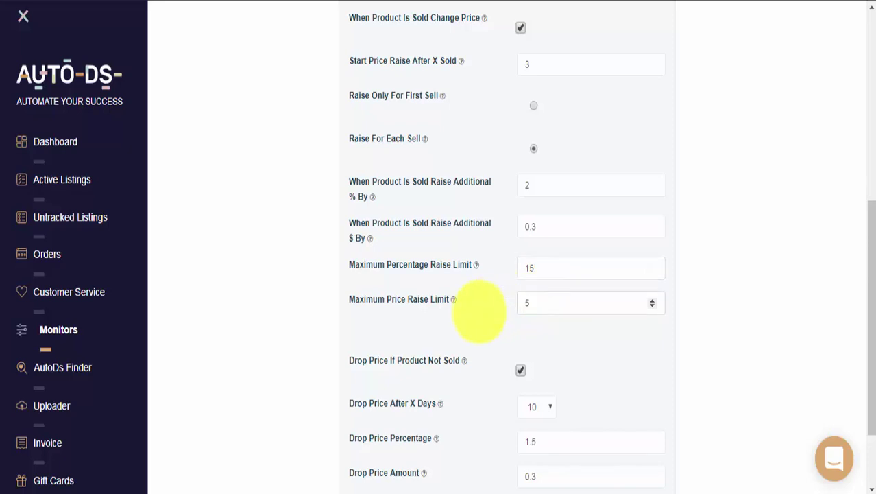
{"action": "left_click", "coordinate": [478, 315]}
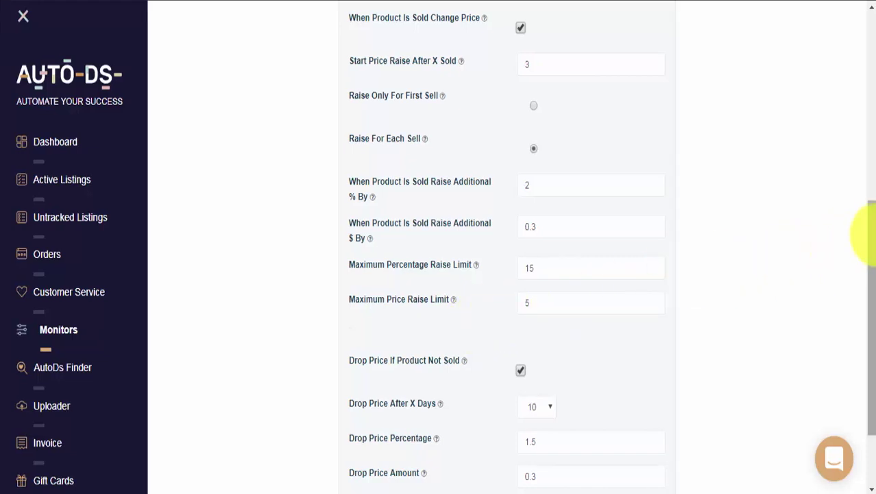
- Drop unsold prices after 15 days, with Drop Price Percentage 5 and Drop Price Amount 0
{"action": "left_click_drag", "start_coordinate": [871, 231], "coordinate": [871, 319]}
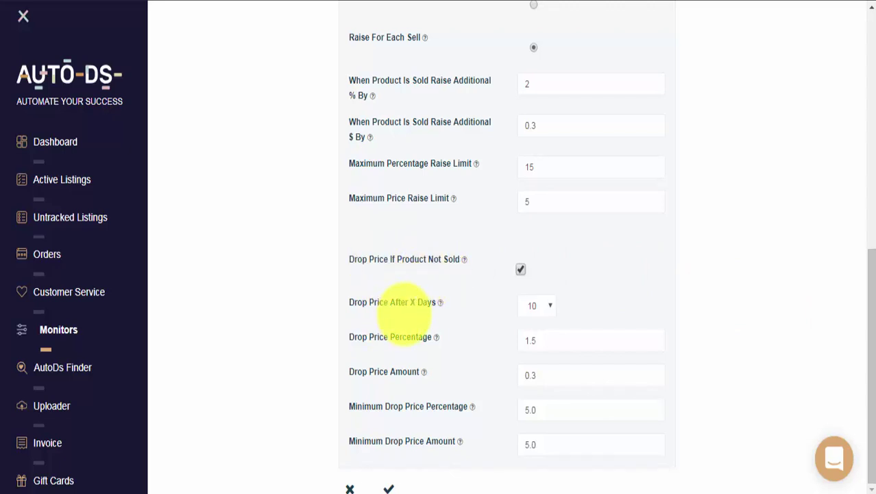
{"action": "left_click", "coordinate": [538, 305]}
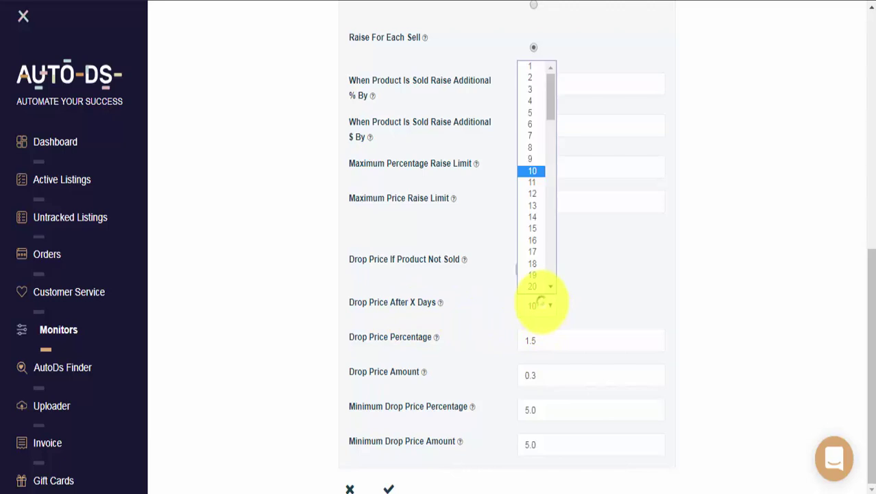
{"action": "left_click", "coordinate": [533, 228]}
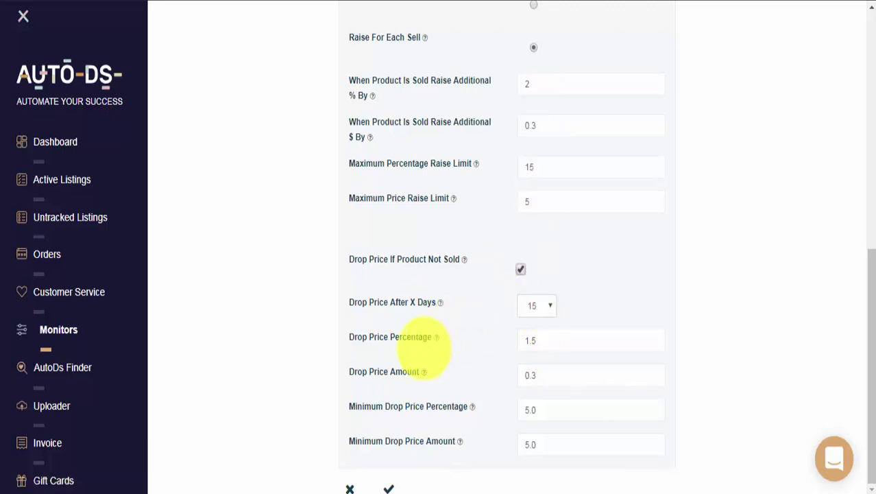
{"action": "left_click_drag", "start_coordinate": [528, 336], "coordinate": [489, 348]}
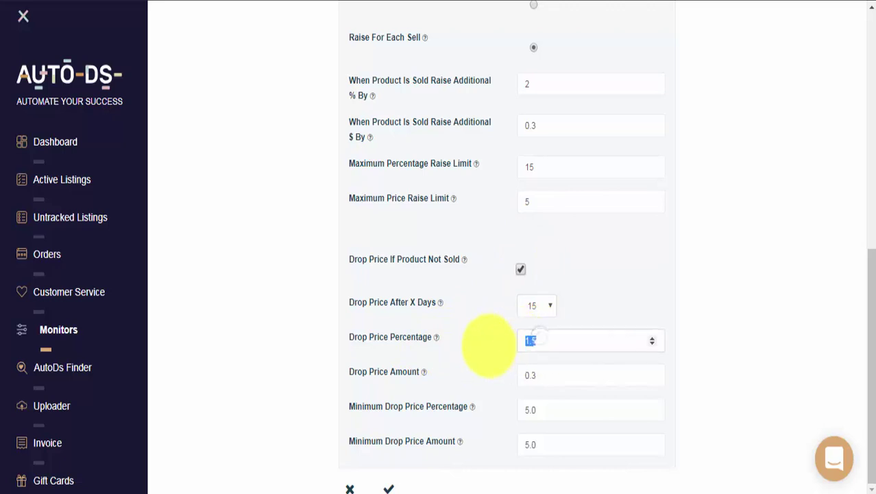
{"action": "type", "text": "5"}
{"action": "left_click_drag", "start_coordinate": [538, 372], "coordinate": [498, 373]}
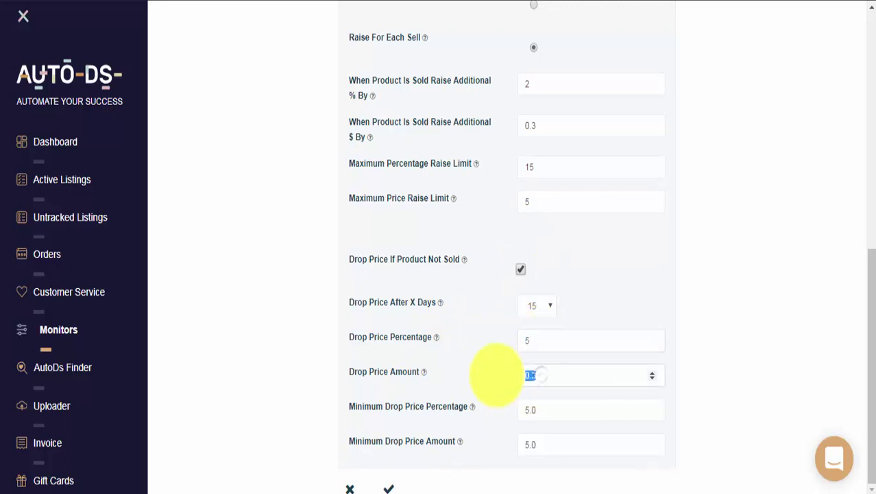
{"action": "type", "text": "0"}
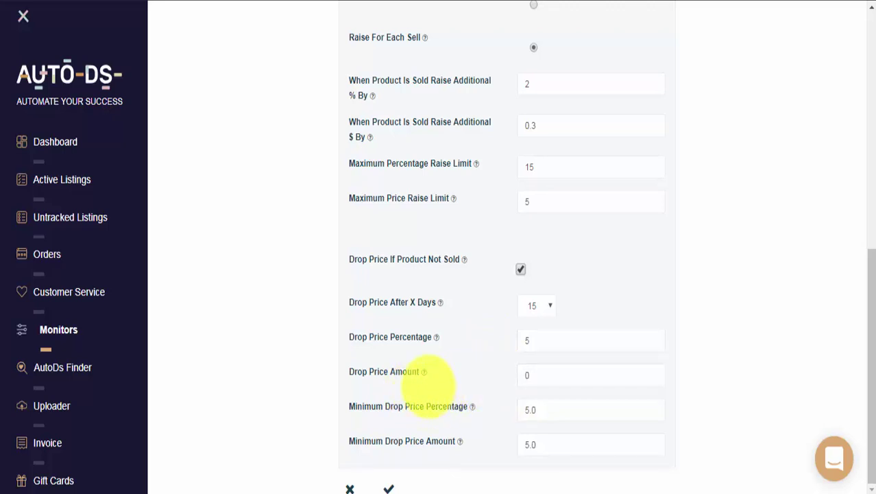
- Set both the minimum drop price percentage and minimum drop price amount to 10
{"action": "left_click_drag", "start_coordinate": [538, 409], "coordinate": [490, 415]}
{"action": "type", "text": "1"}
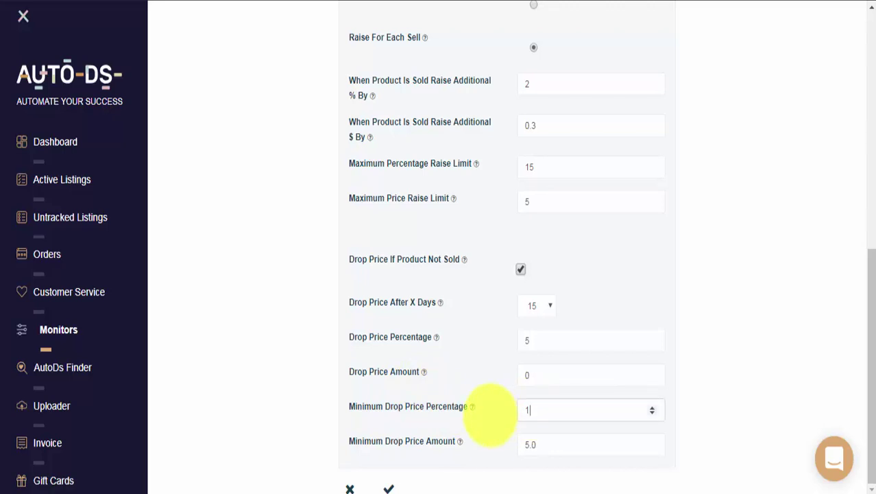
{"action": "type", "text": "0"}
{"action": "left_click", "coordinate": [547, 447]}
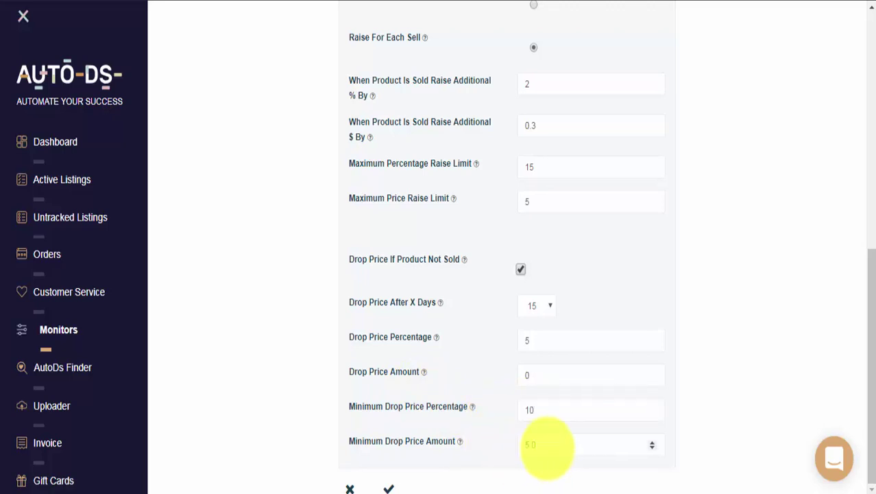
{"action": "left_click_drag", "start_coordinate": [547, 447], "coordinate": [490, 444]}
{"action": "type", "text": "10"}
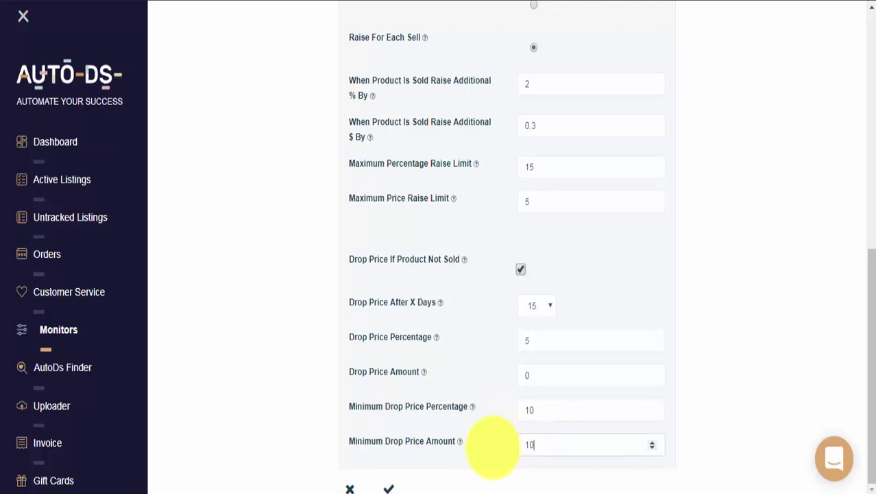
{"action": "left_click", "coordinate": [491, 443]}
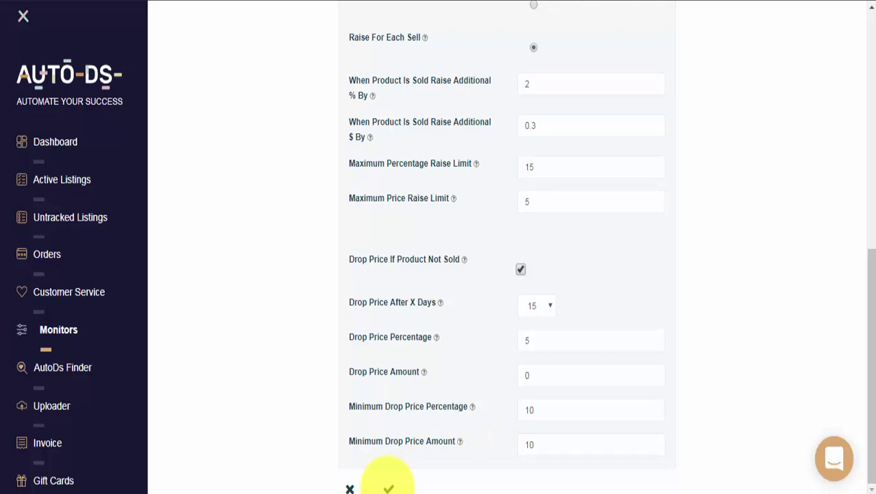
- Save the Orders Monitor changes, confirm with Change Settings, and return to the top
{"action": "left_click", "coordinate": [388, 486]}
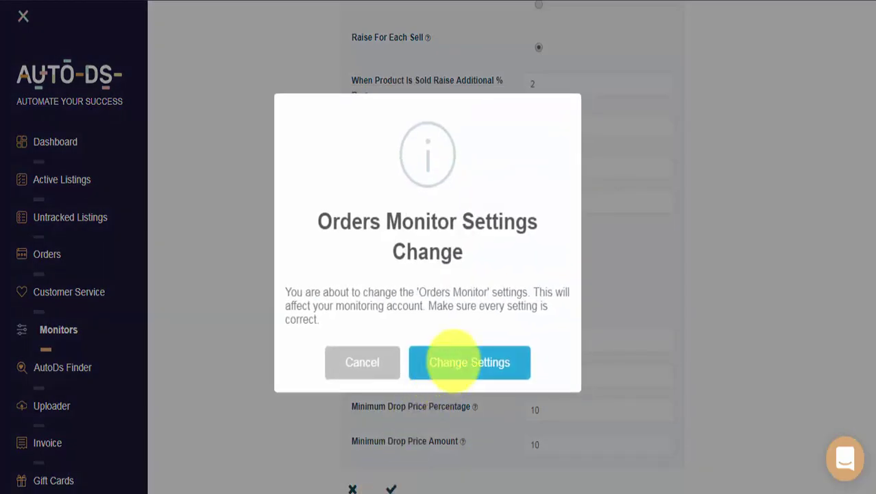
{"action": "left_click", "coordinate": [452, 361]}
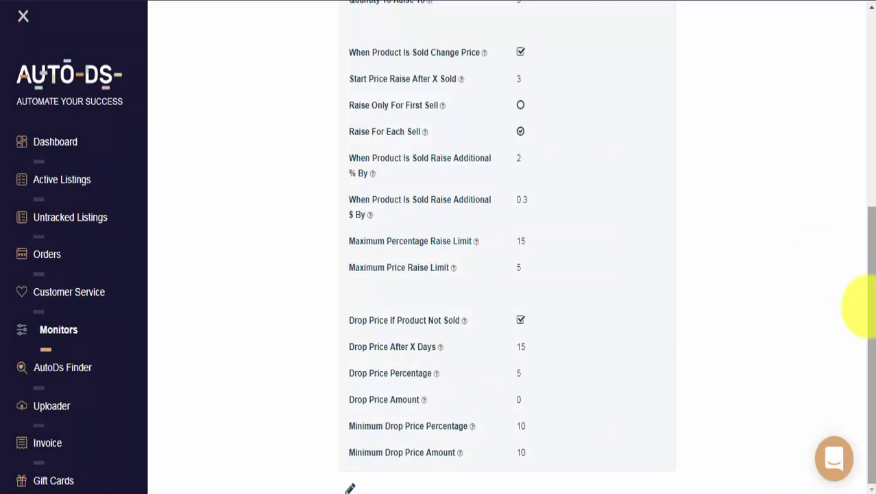
{"action": "left_click_drag", "start_coordinate": [865, 309], "coordinate": [860, 117]}
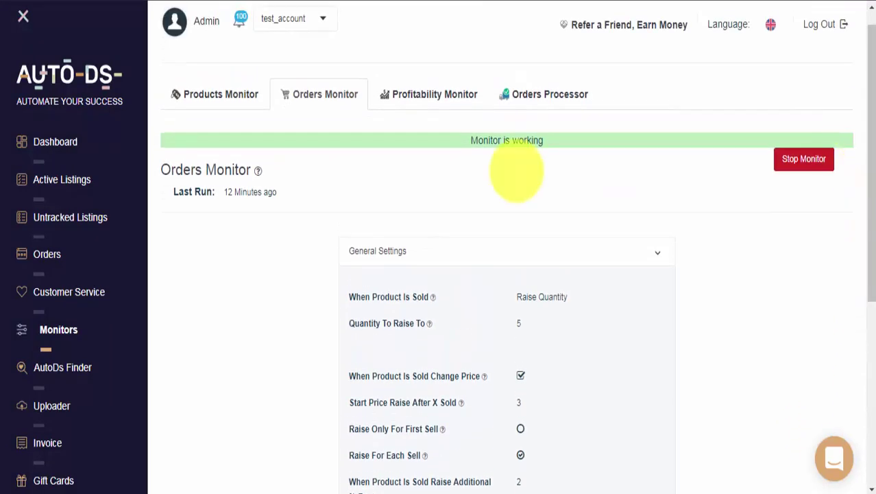